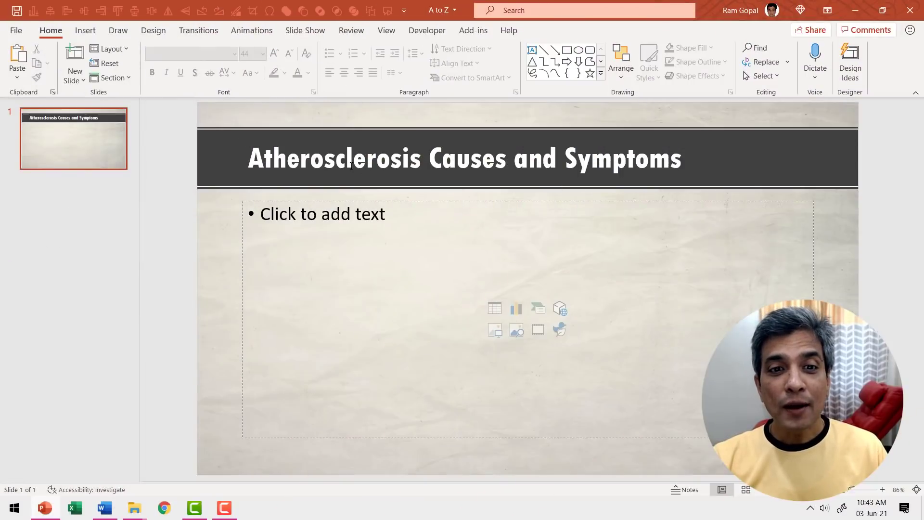
# Step: Copy the word 'Atherosclerosis' from the slide title
pyautogui.doubleClick(351, 165)
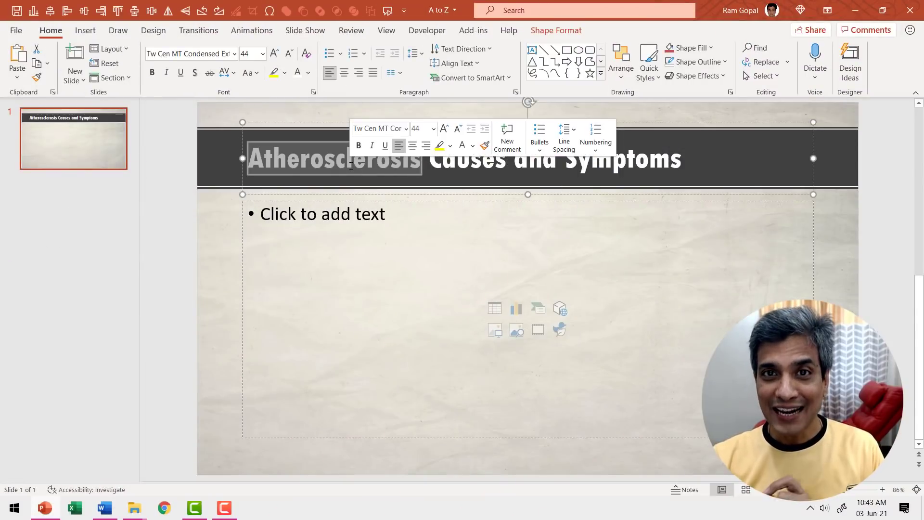
pyautogui.rightClick(351, 165)
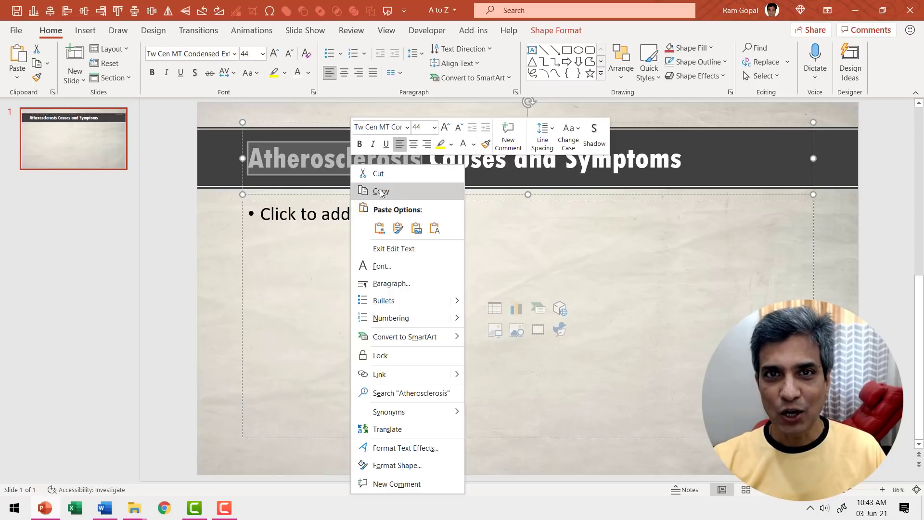
pyautogui.click(381, 192)
# Step: Add an AutoCorrect entry in Proofing options replacing 'aaa' with 'Atherosclerosis'
pyautogui.click(15, 30)
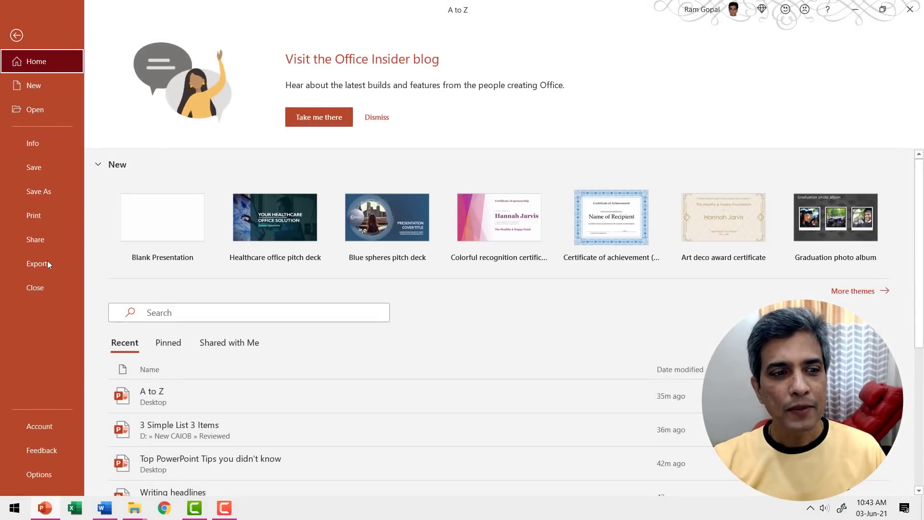
pyautogui.click(48, 480)
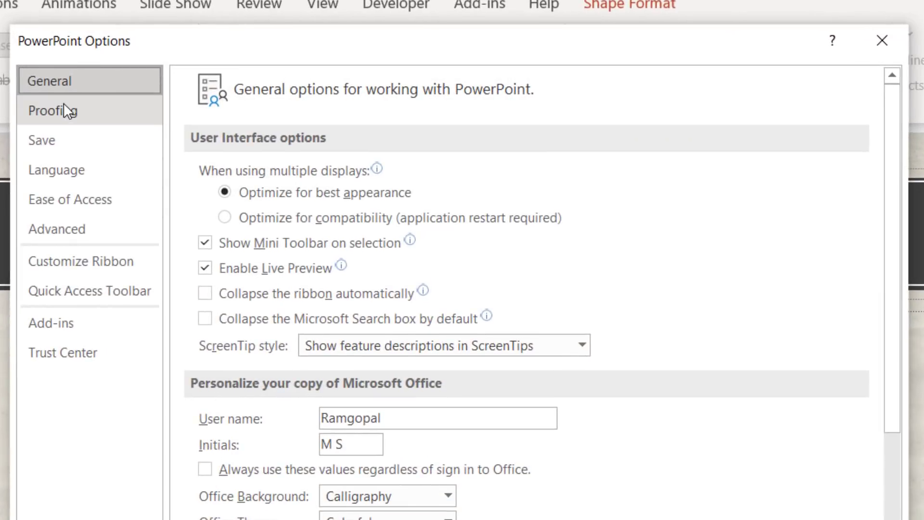
pyautogui.click(62, 112)
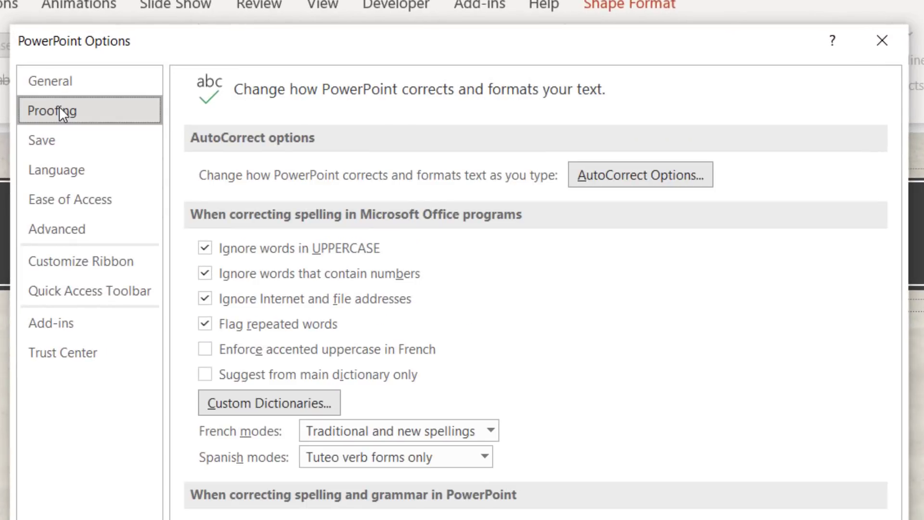
pyautogui.click(673, 183)
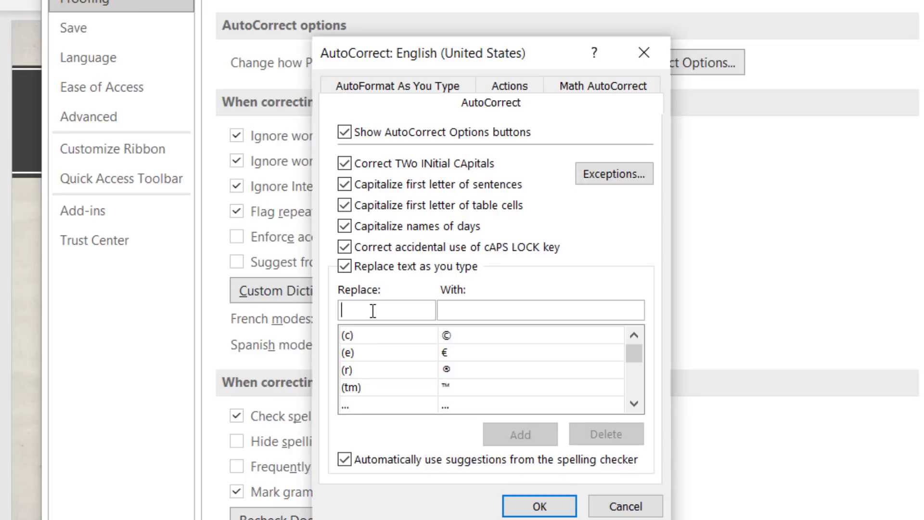
pyautogui.write('aaa')
pyautogui.click(525, 309)
pyautogui.write('Atherosclerosis')
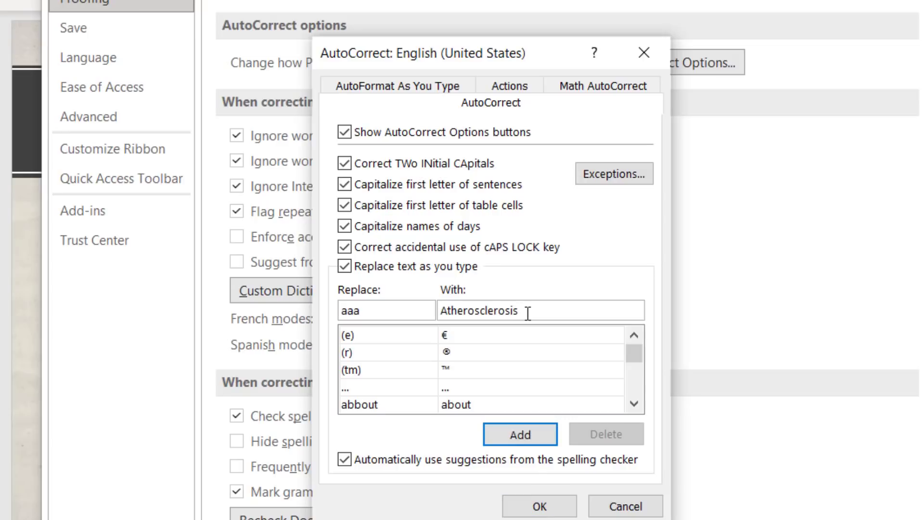
pyautogui.click(533, 431)
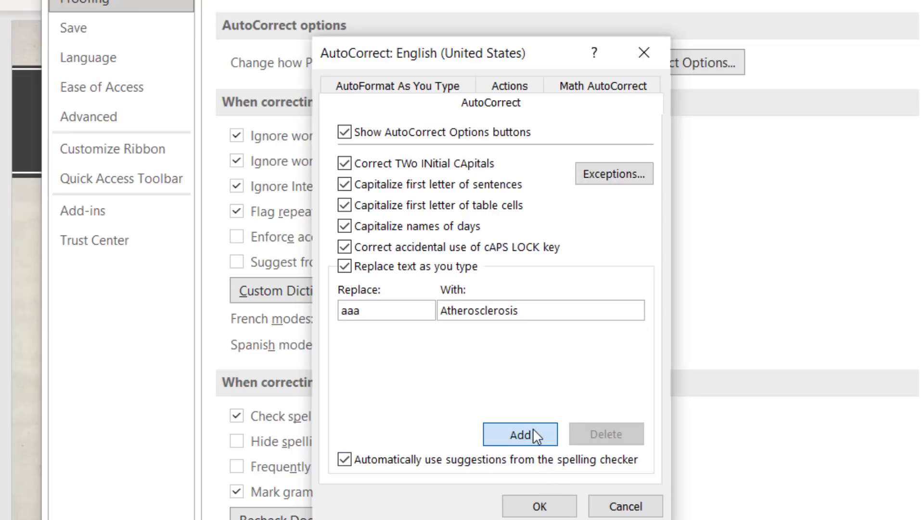
pyautogui.click(538, 498)
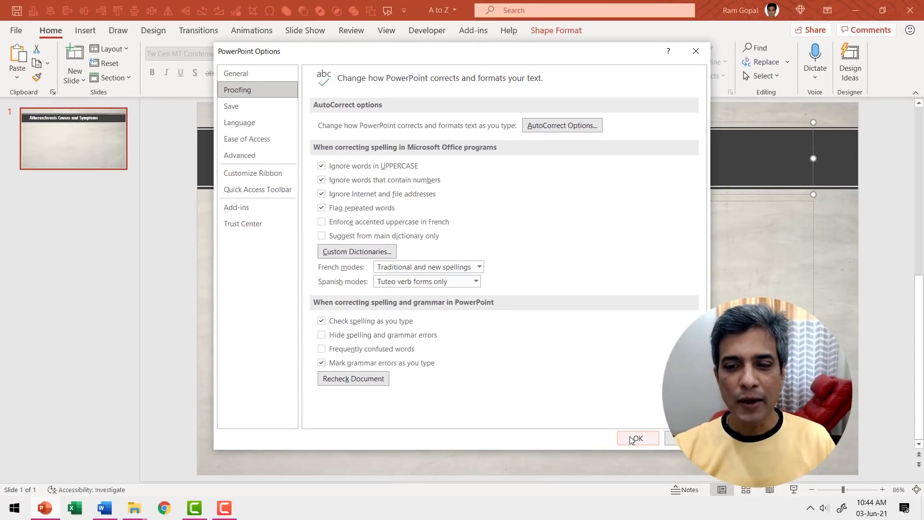
# Step: Close PowerPoint Options and place the cursor in the slide's body placeholder
pyautogui.click(633, 438)
pyautogui.click(296, 217)
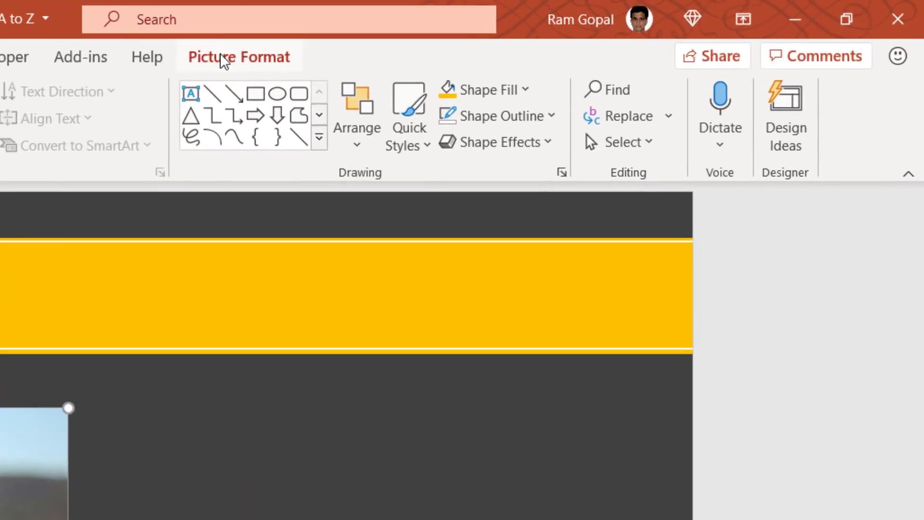
# Step: Crop the portrait photo to an oval with a 1:1 aspect ratio, making a circle
pyautogui.click(510, 34)
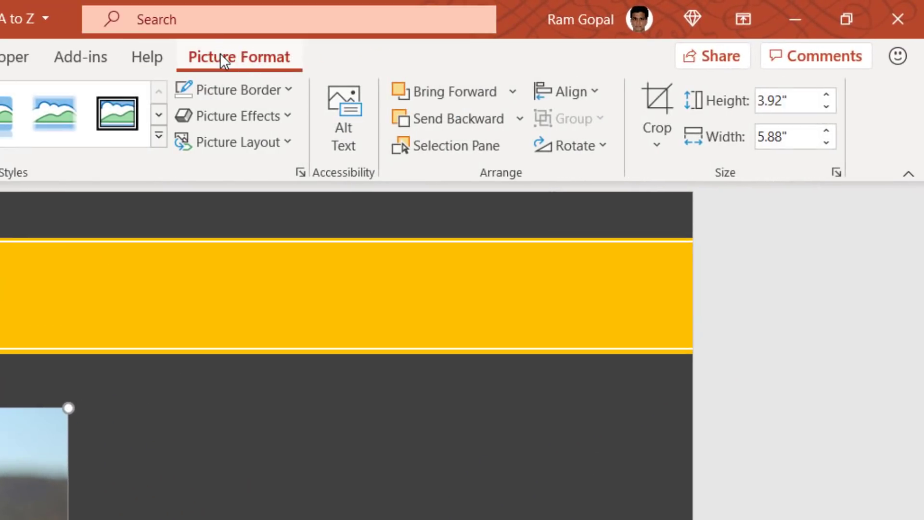
pyautogui.click(656, 141)
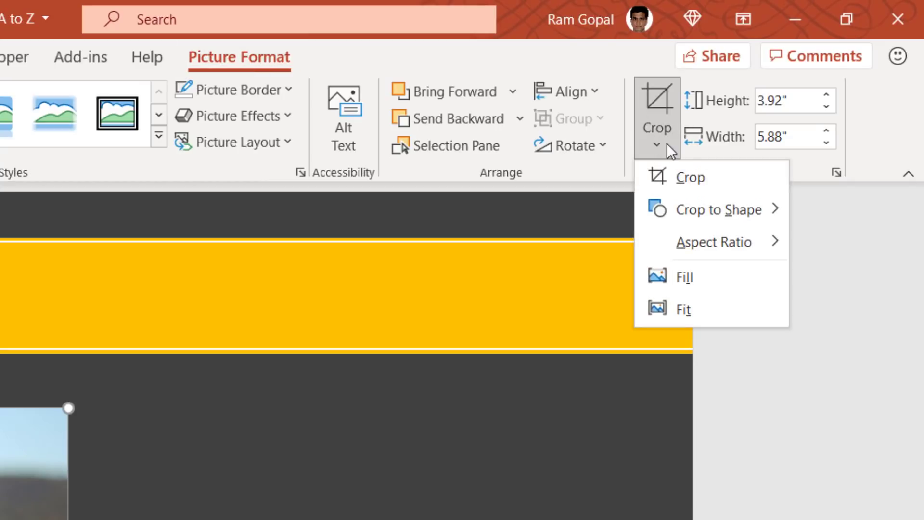
pyautogui.moveTo(730, 195)
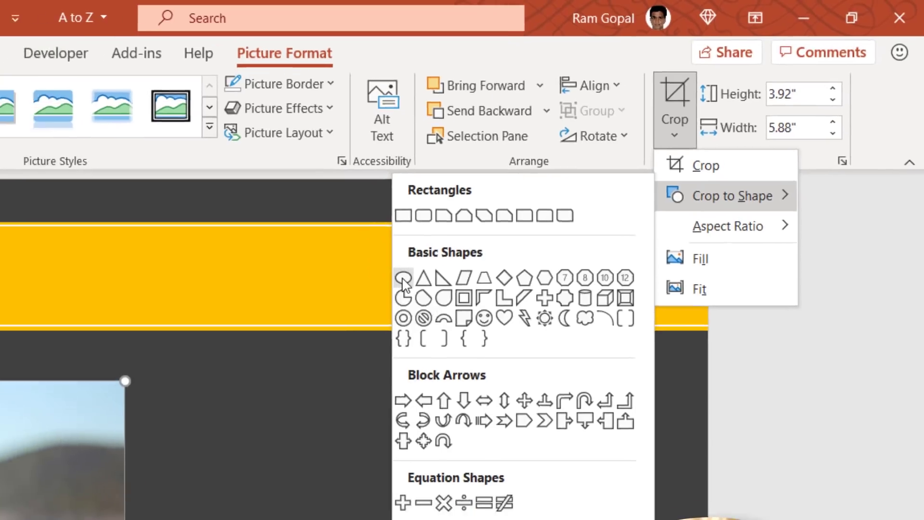
pyautogui.click(366, 297)
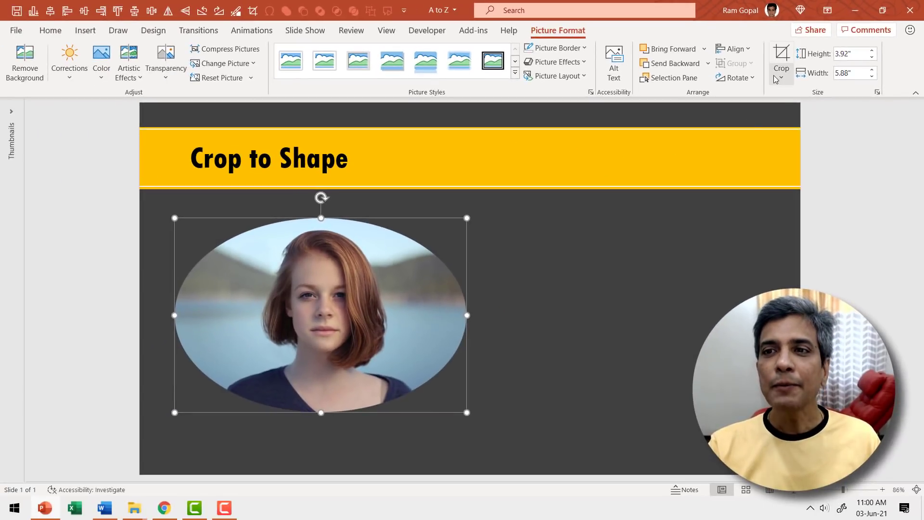
pyautogui.click(776, 79)
pyautogui.moveTo(811, 129)
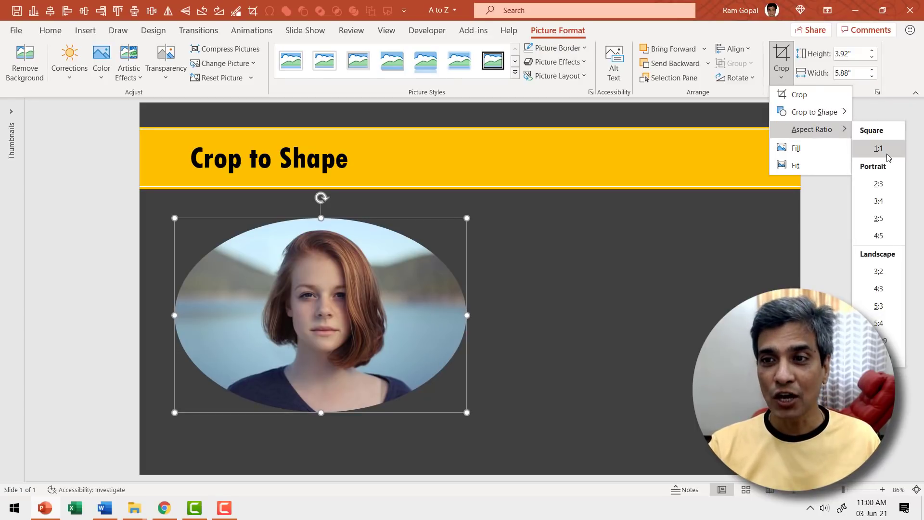
pyautogui.press('Escape')
pyautogui.press('Escape')
pyautogui.click(594, 302)
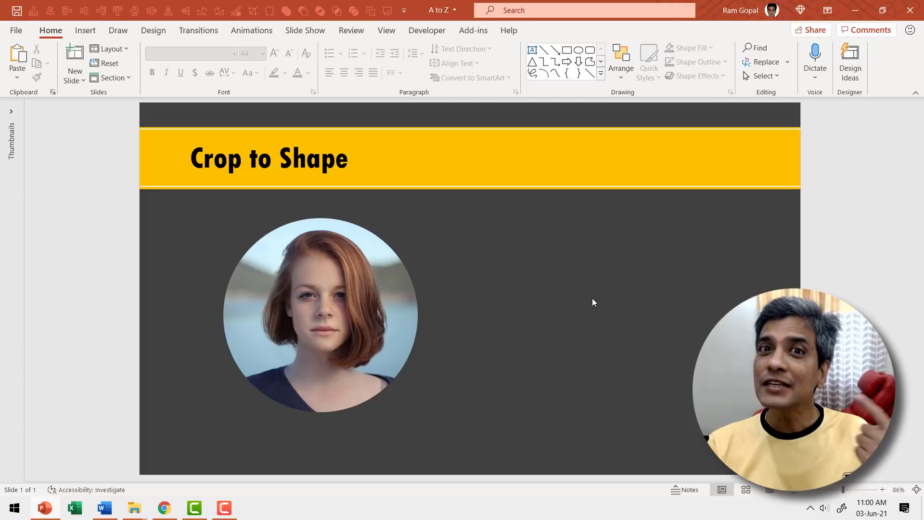
# Step: Reshape the circular photo into a many-pointed star from Stars and Banners
pyautogui.click(318, 298)
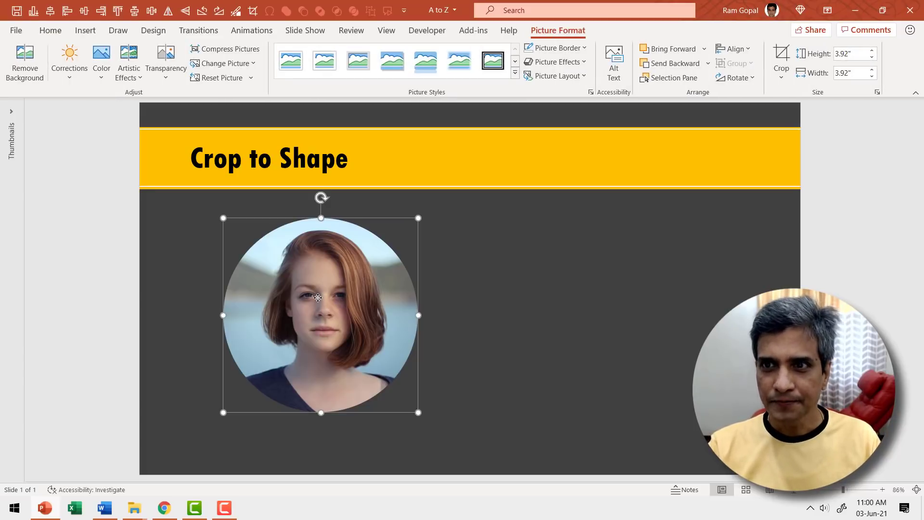
pyautogui.click(783, 78)
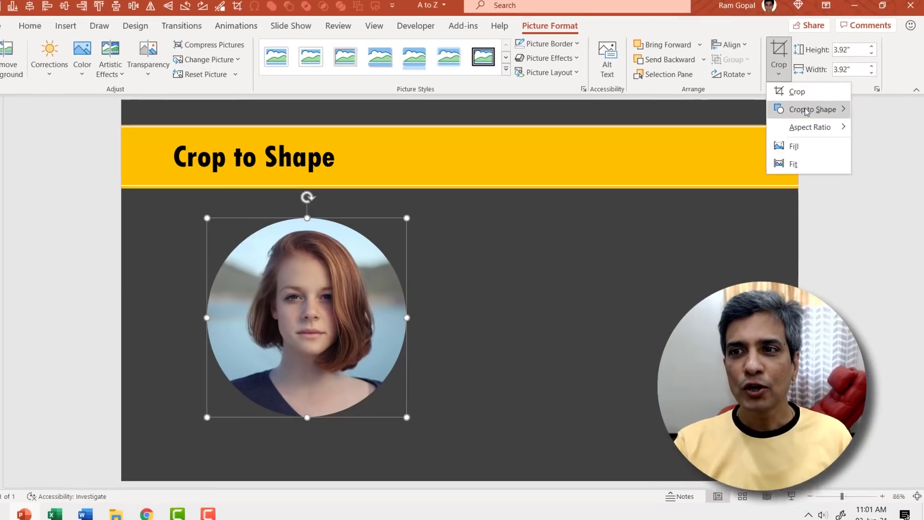
pyautogui.moveTo(782, 65)
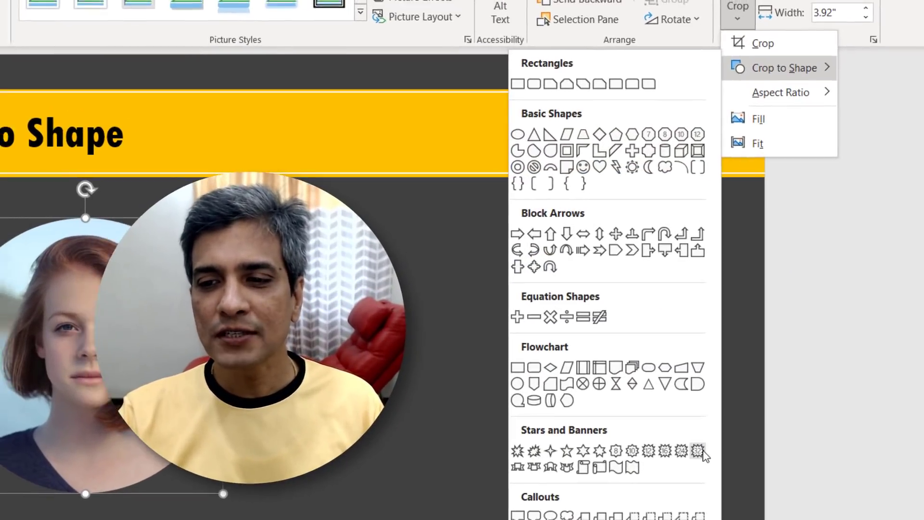
pyautogui.click(694, 454)
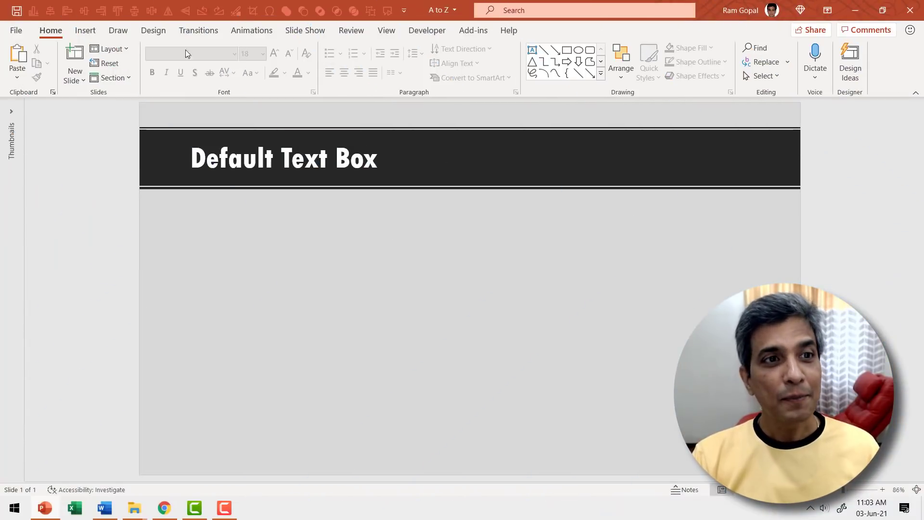
# Step: Insert a 'Default' text box in orange, underlined Tw Cen MT Condensed Extra Bold, size 32
pyautogui.click(85, 30)
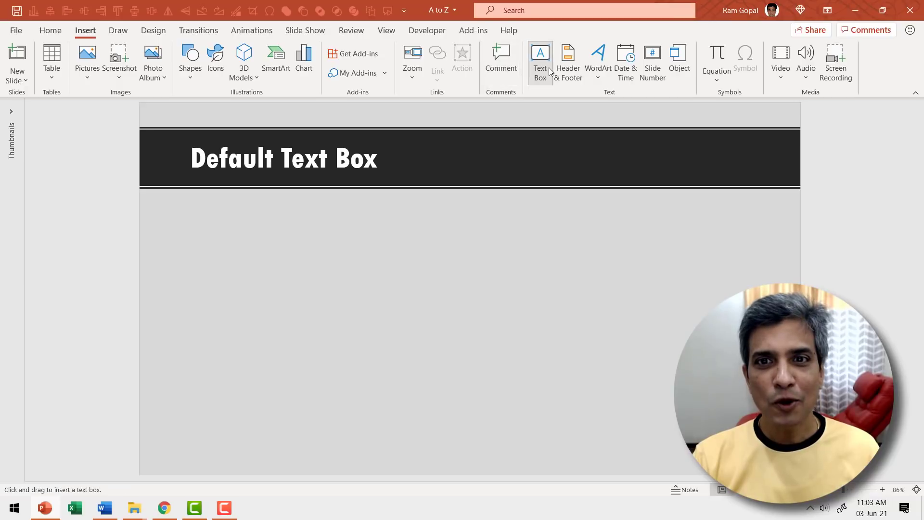
pyautogui.click(385, 269)
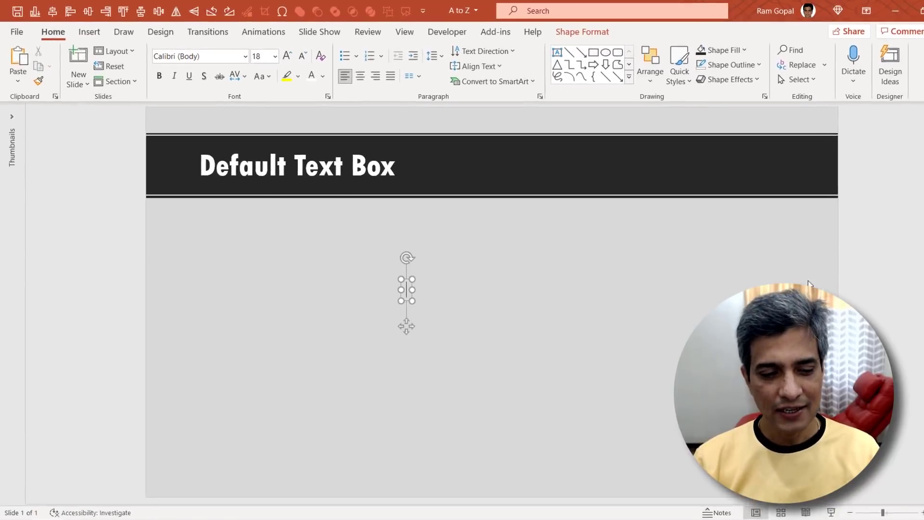
pyautogui.write('Default')
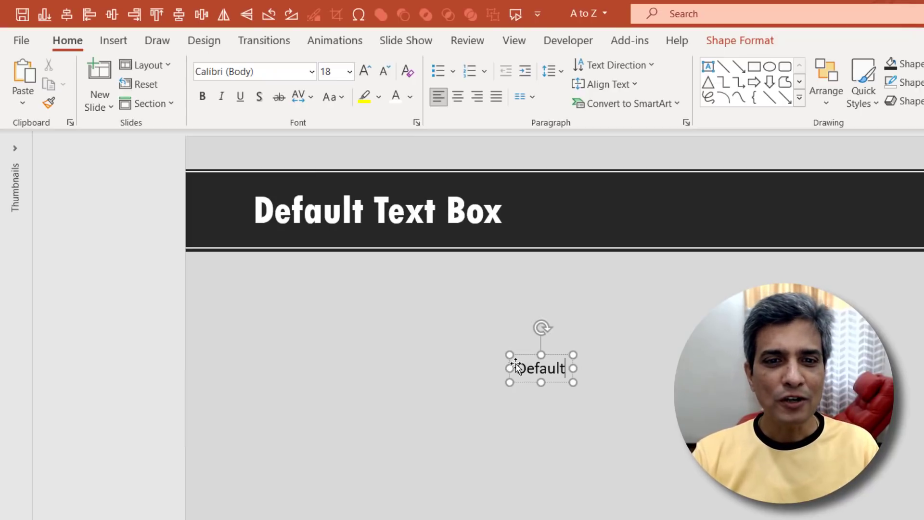
pyautogui.moveTo(515, 369); pyautogui.dragTo(602, 373)
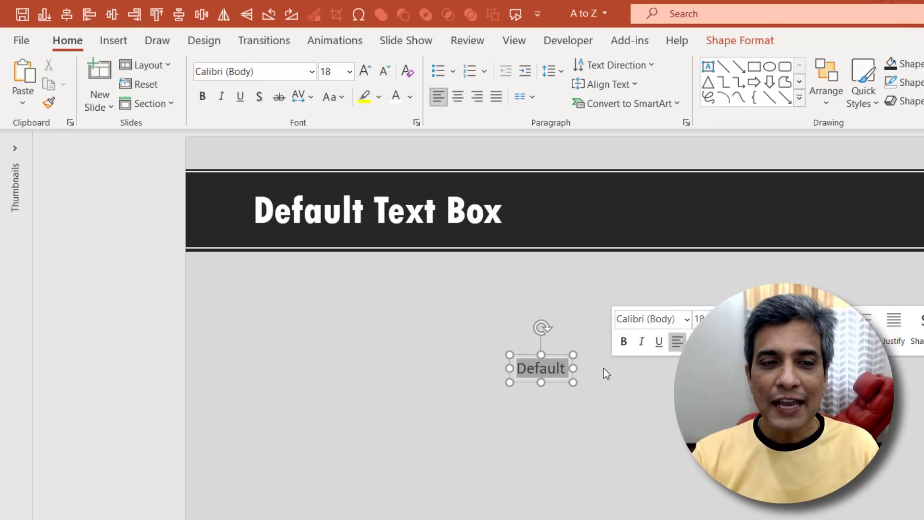
pyautogui.click(313, 67)
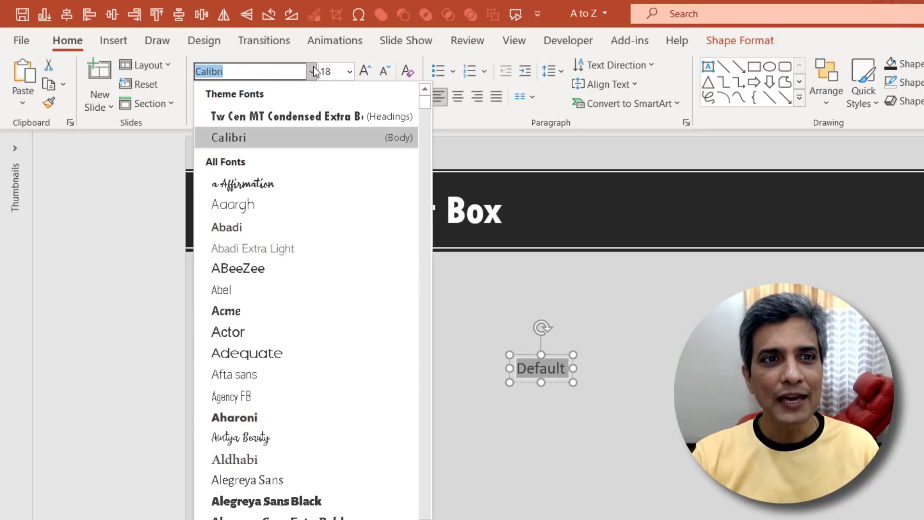
pyautogui.click(294, 122)
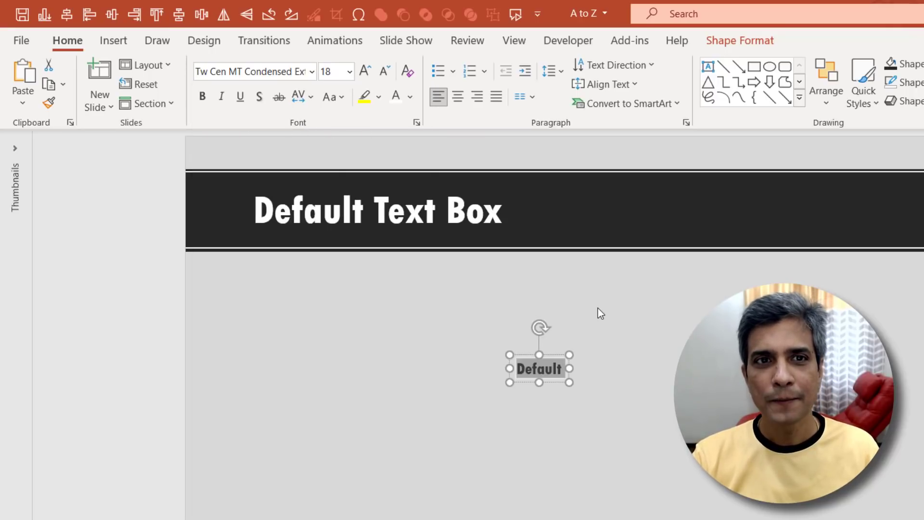
pyautogui.click(365, 69)
pyautogui.click(364, 69)
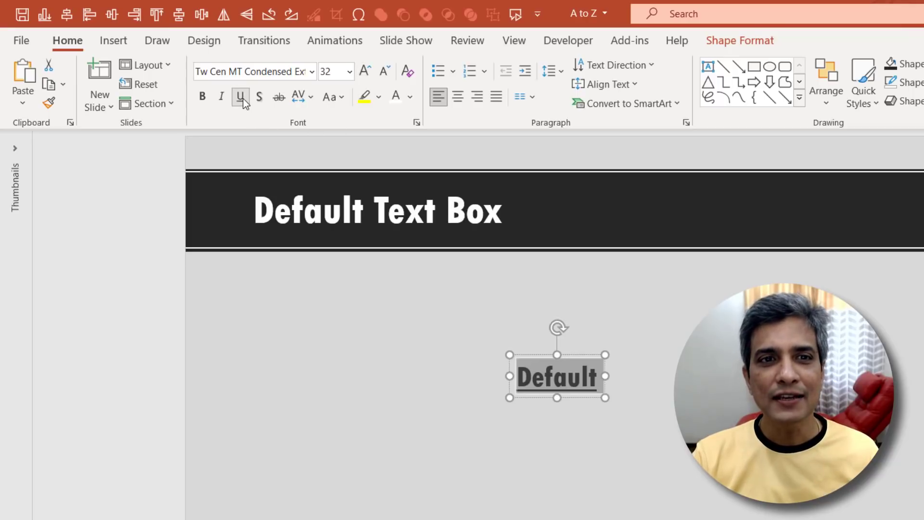
pyautogui.click(409, 97)
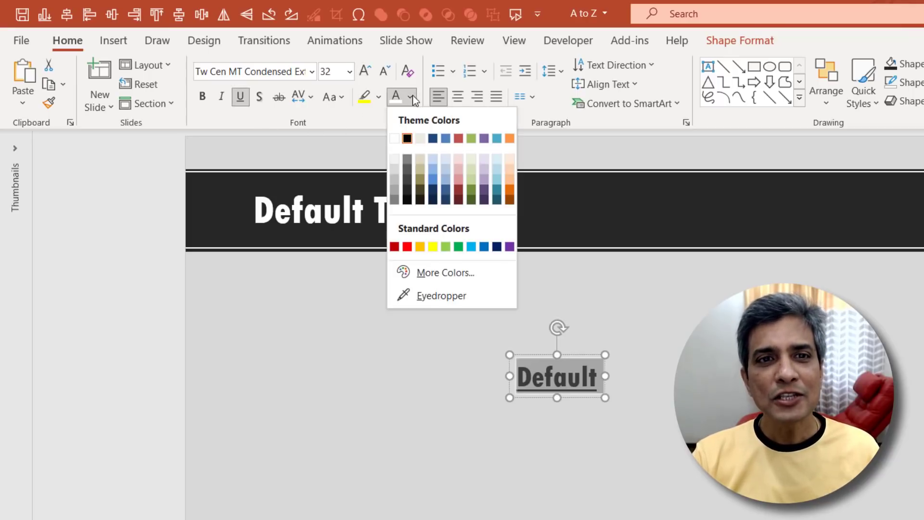
pyautogui.click(510, 138)
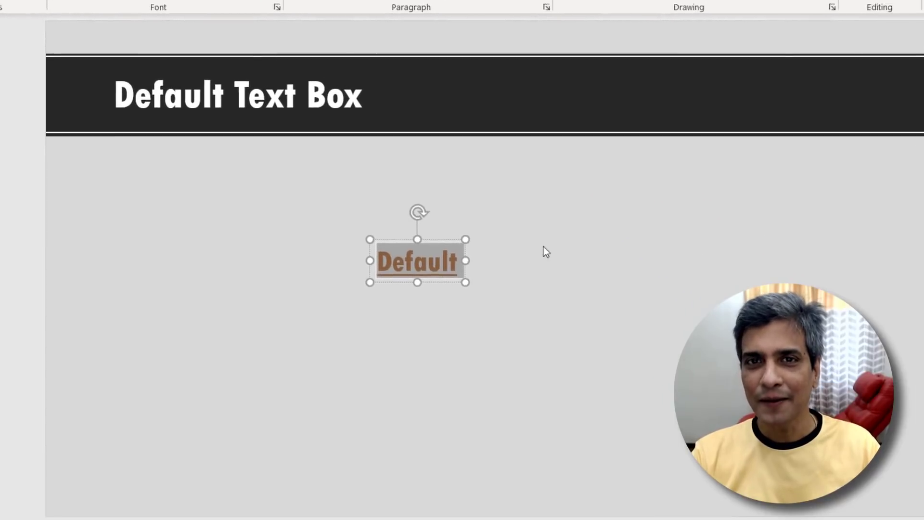
# Step: Set the styled 'Default' box as PowerPoint's default text box
pyautogui.click(605, 374)
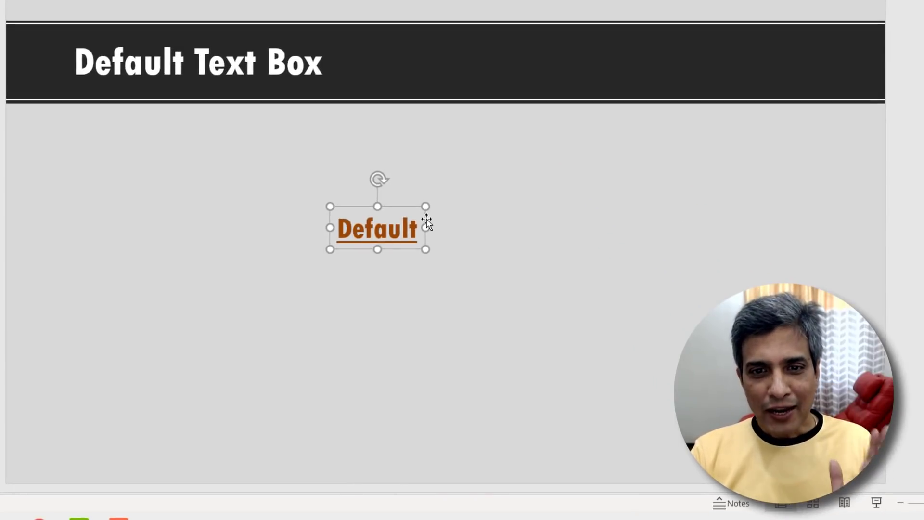
pyautogui.rightClick(427, 221)
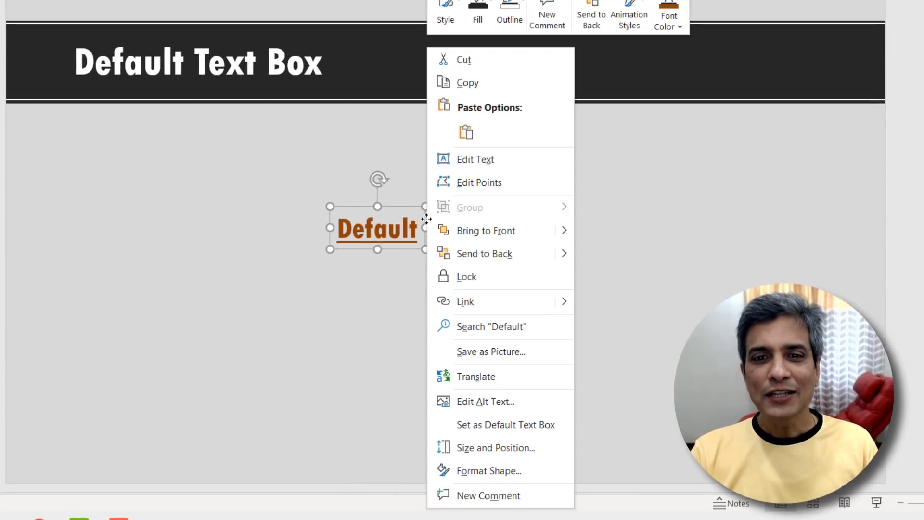
pyautogui.click(514, 425)
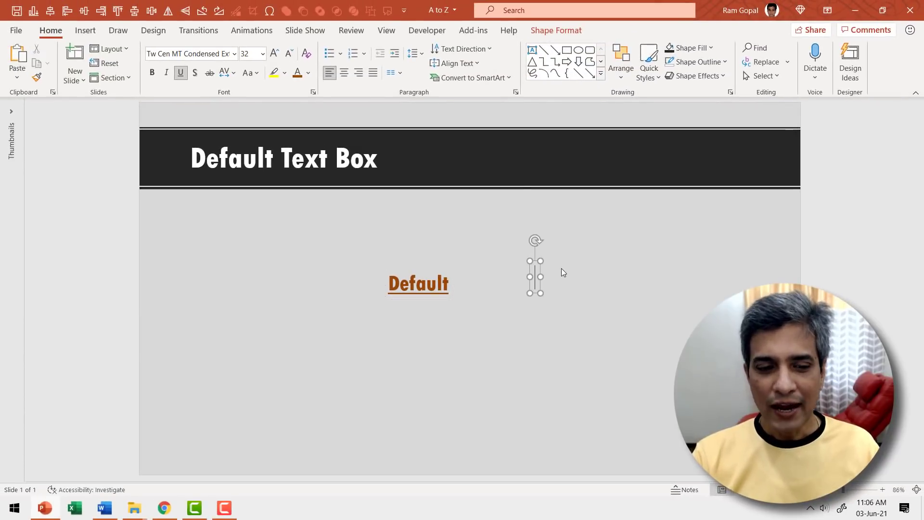
pyautogui.write('New tex')
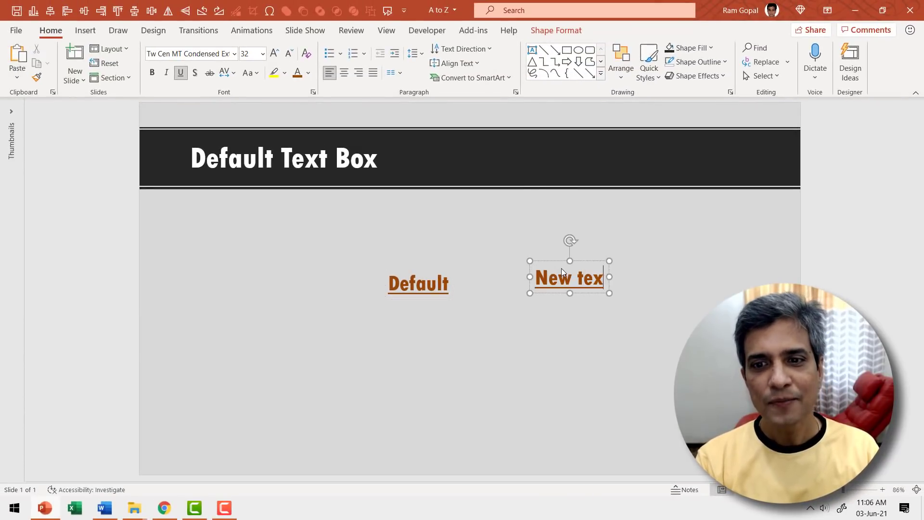
pyautogui.write('t')
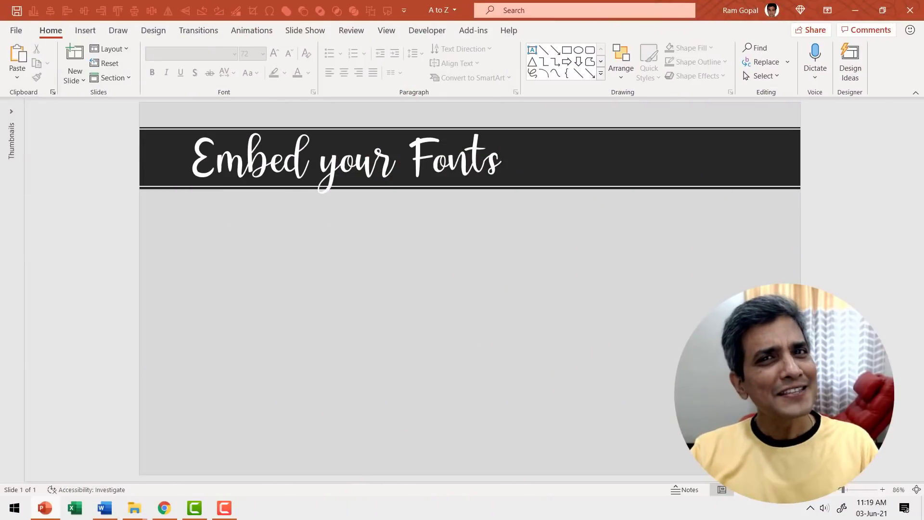
# Step: Enable 'Embed fonts in the file' in PowerPoint's Save options and confirm
pyautogui.click(24, 30)
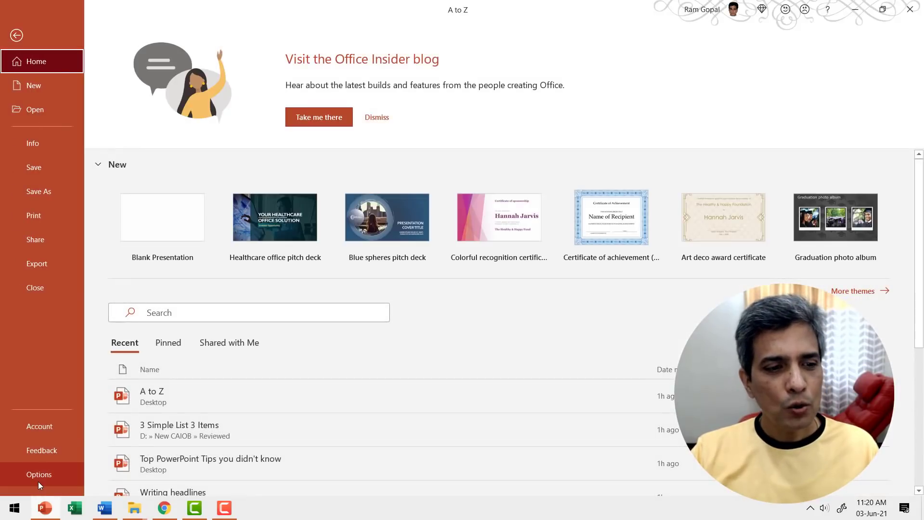
pyautogui.click(39, 479)
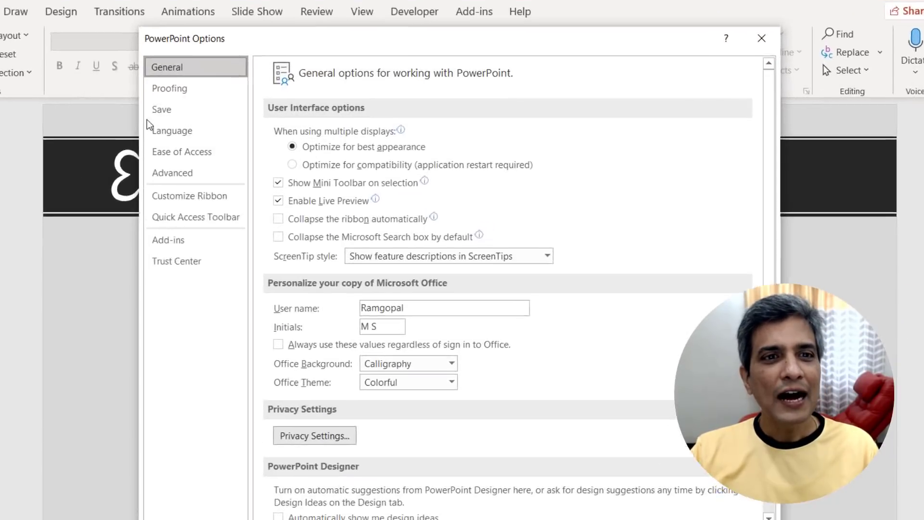
pyautogui.click(155, 110)
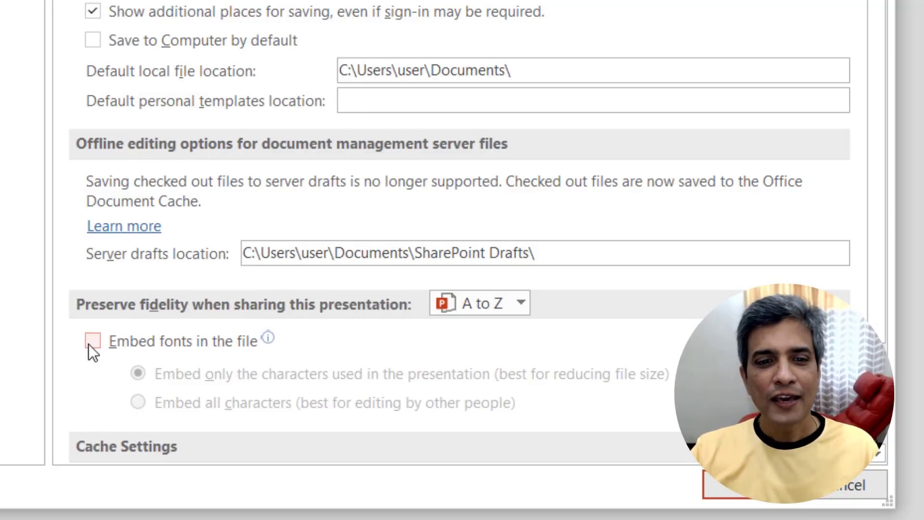
pyautogui.click(91, 344)
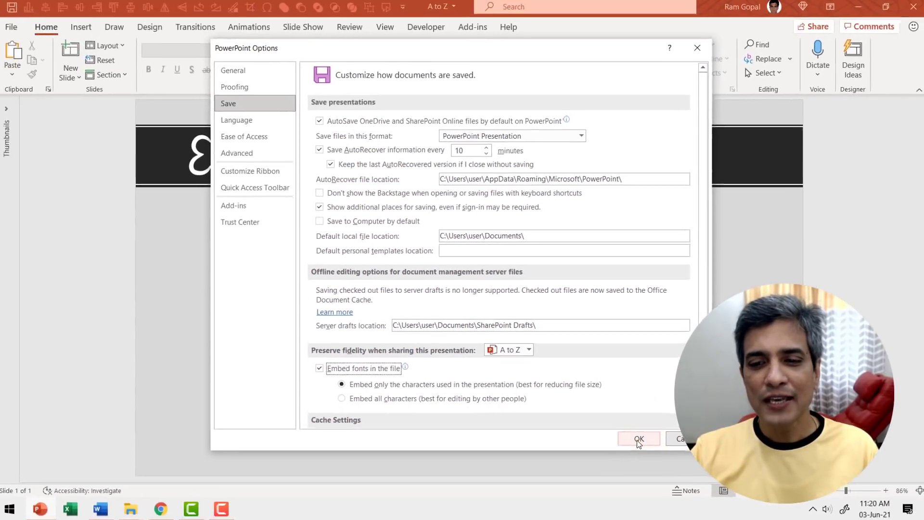
pyautogui.click(641, 497)
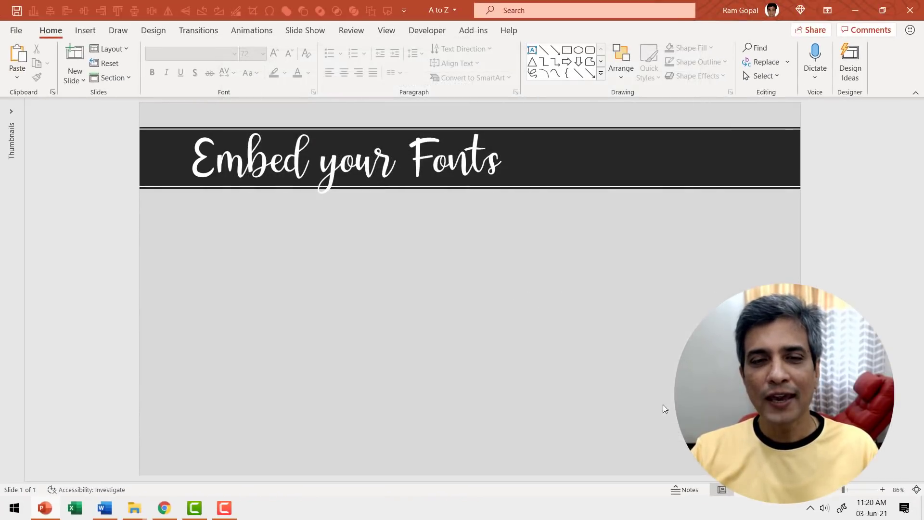